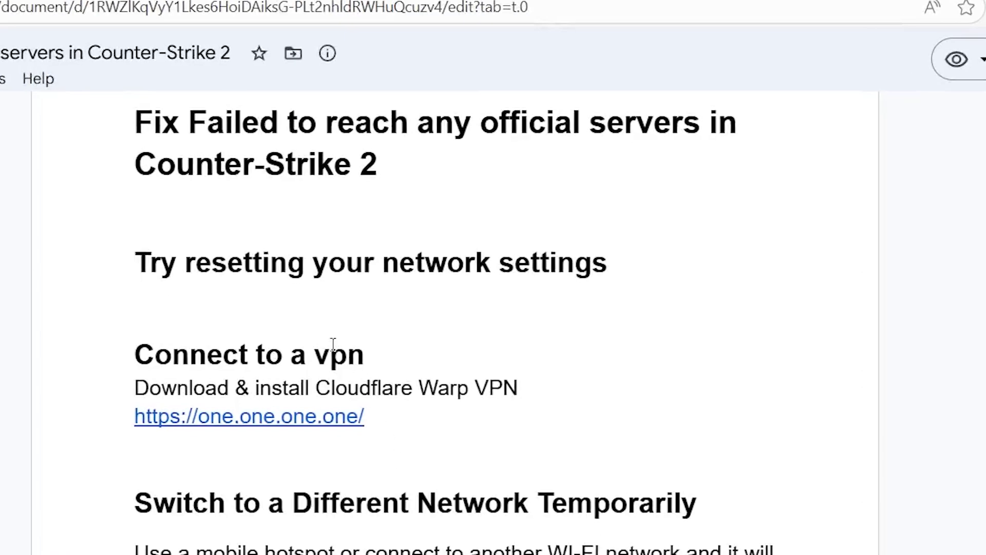
pyautogui.scroll(2, 329, 339)
pyautogui.moveTo(124, 374); pyautogui.dragTo(637, 373)
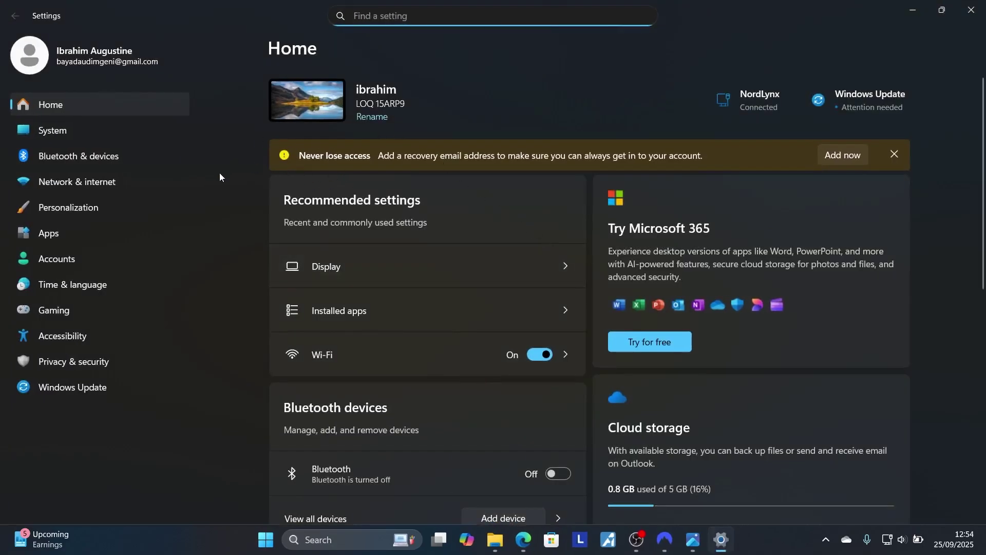
# Step: Reach the Network reset page via Network & internet > Advanced network settings, then close Settings without resetting
pyautogui.click(93, 186)
pyautogui.scroll(-1, 442, 309)
pyautogui.scroll(-3, 444, 312)
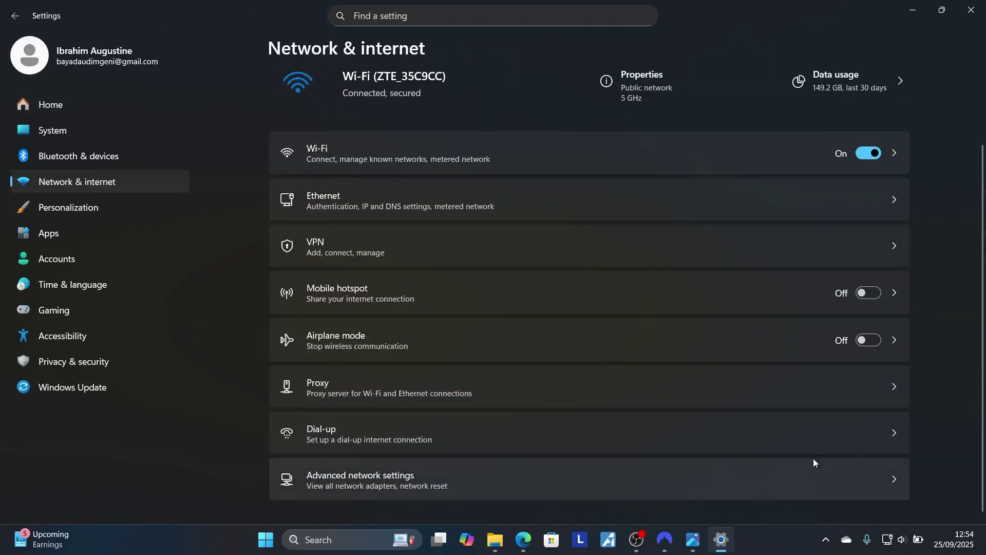
pyautogui.click(409, 475)
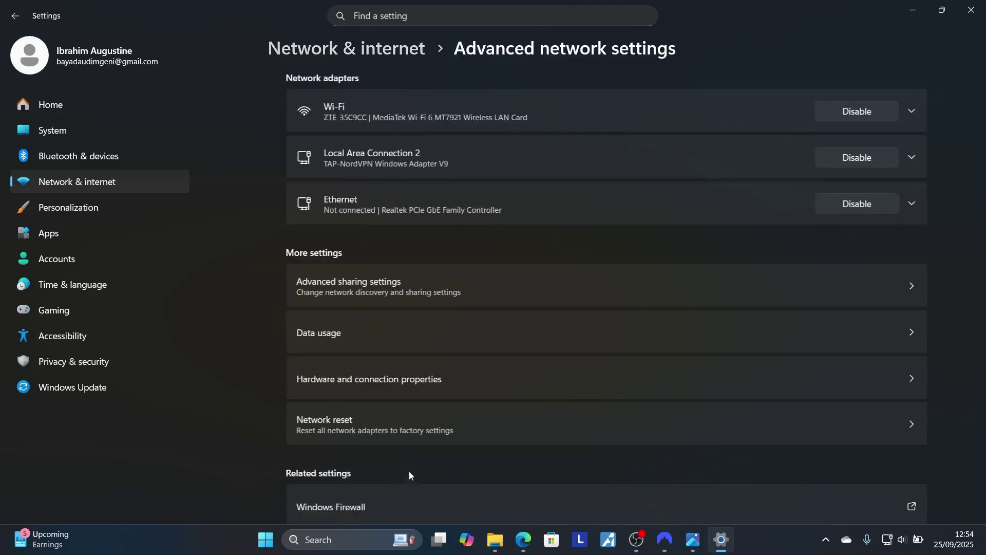
pyautogui.click(392, 424)
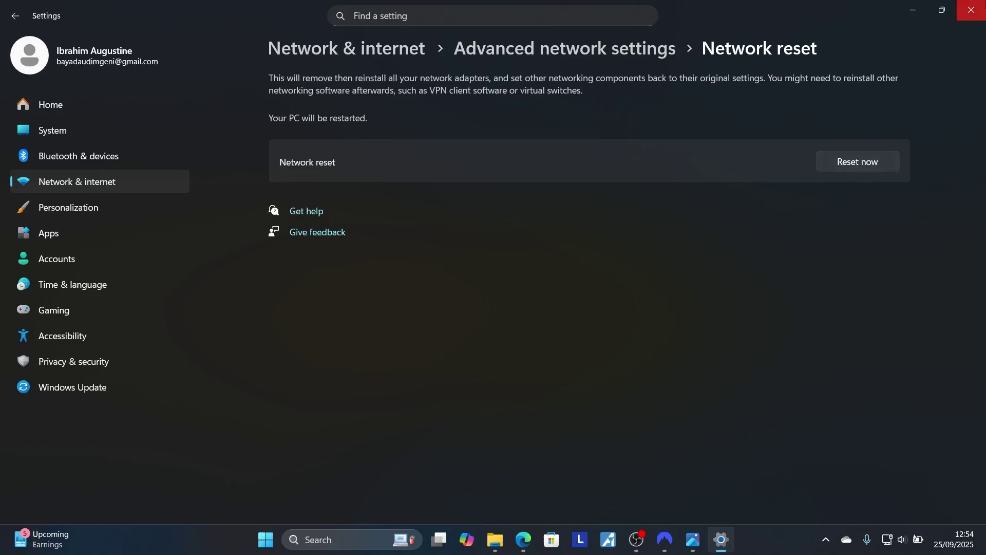
pyautogui.click(971, 10)
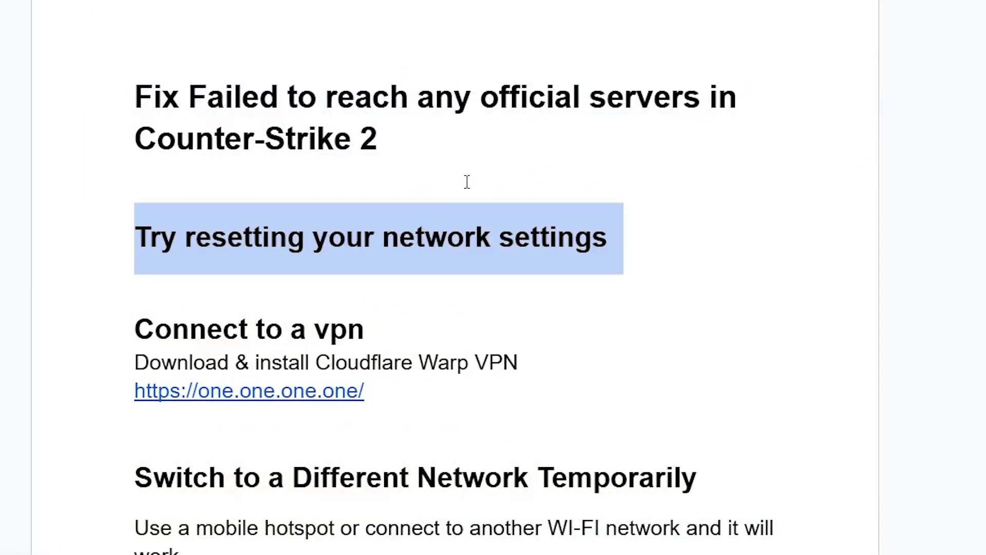
pyautogui.scroll(-1, 466, 181)
# Step: Highlight the 'Connect to a vpn' heading in the guide, then clear the selection
pyautogui.click(255, 231)
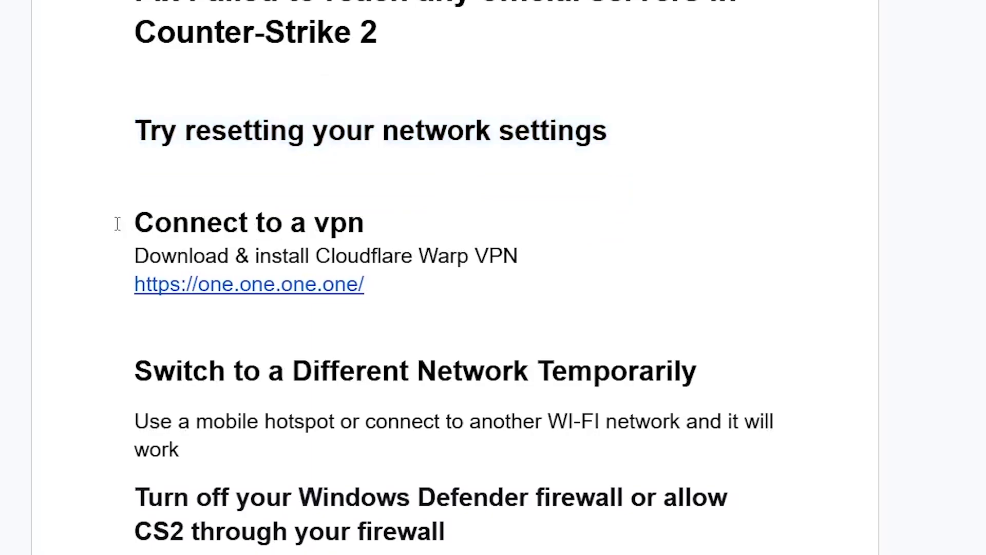
pyautogui.moveTo(124, 224); pyautogui.dragTo(368, 223)
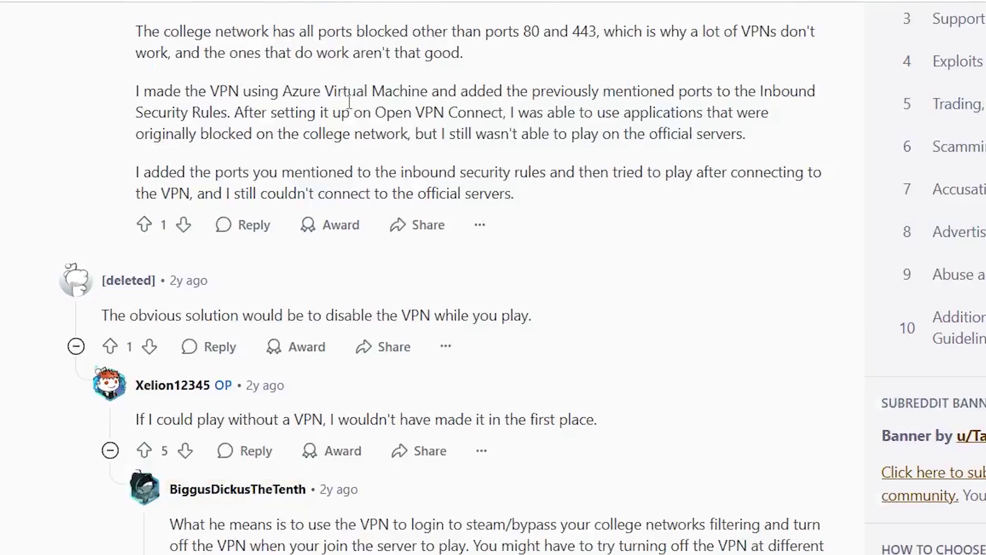
pyautogui.scroll(10, 349, 99)
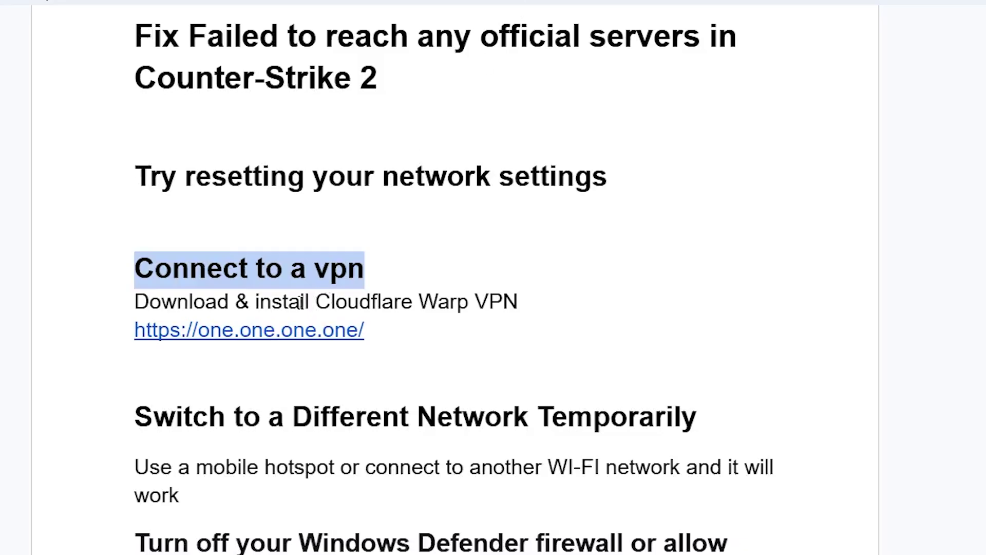
pyautogui.click(298, 302)
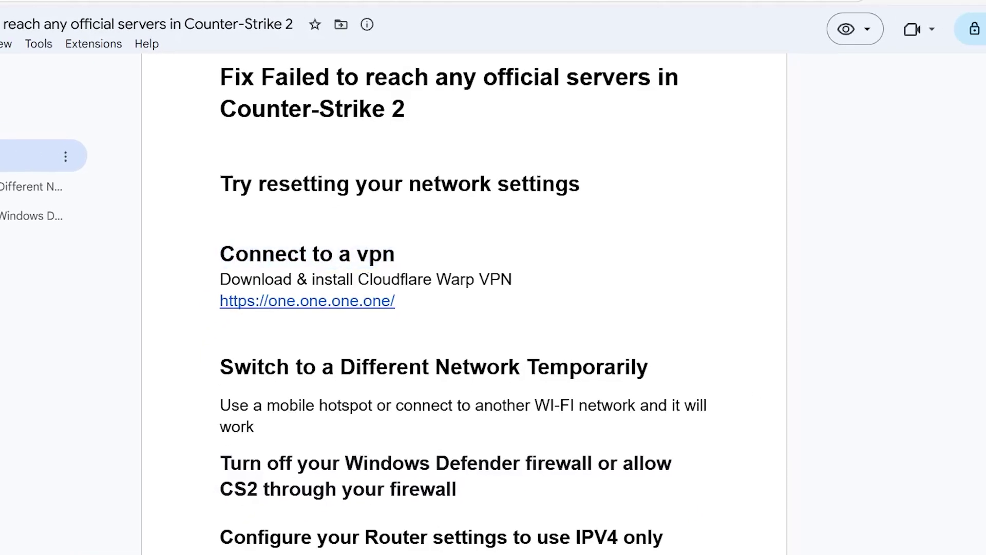
# Step: Check NordVPN shows a connection to a United States New York server, then minimize it and return to the browser
pyautogui.click(680, 540)
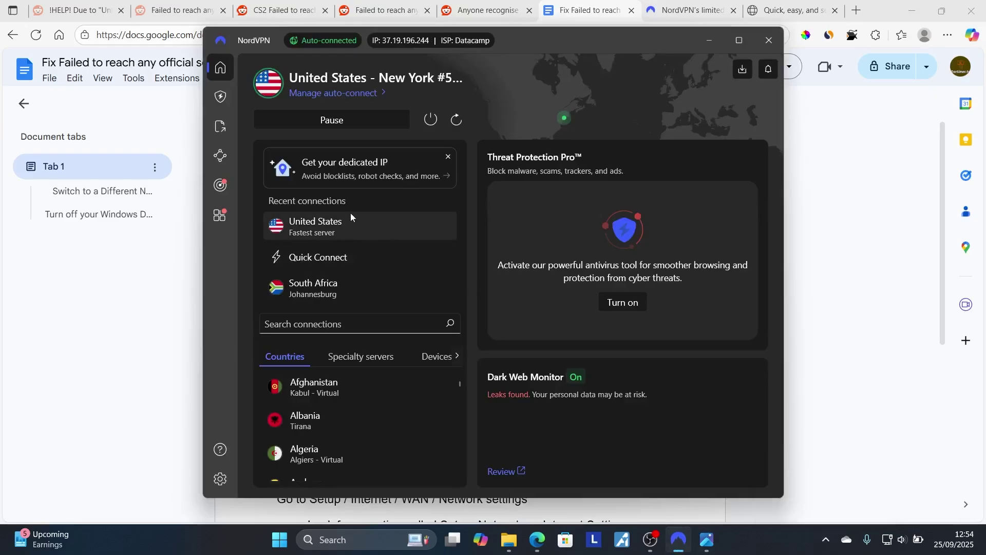
pyautogui.click(709, 40)
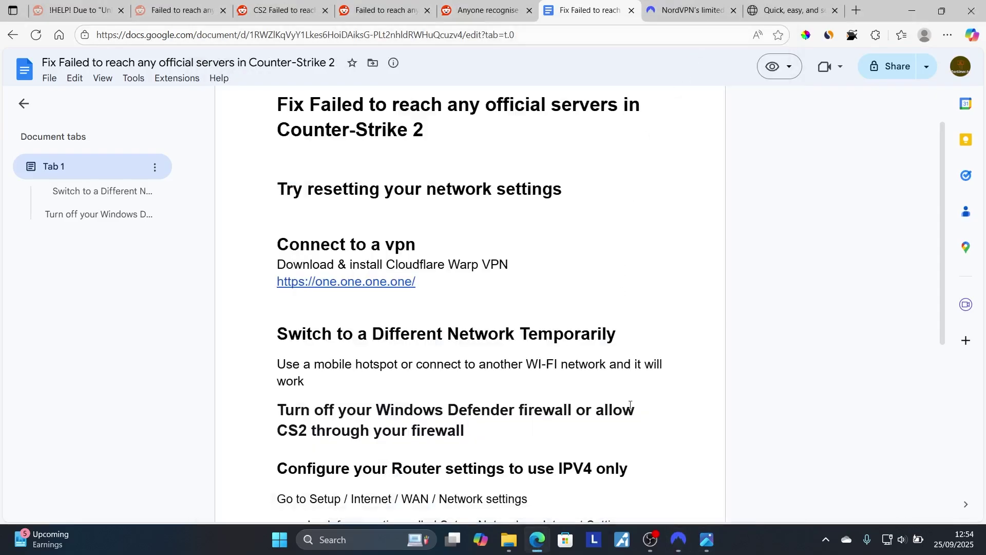
pyautogui.click(339, 539)
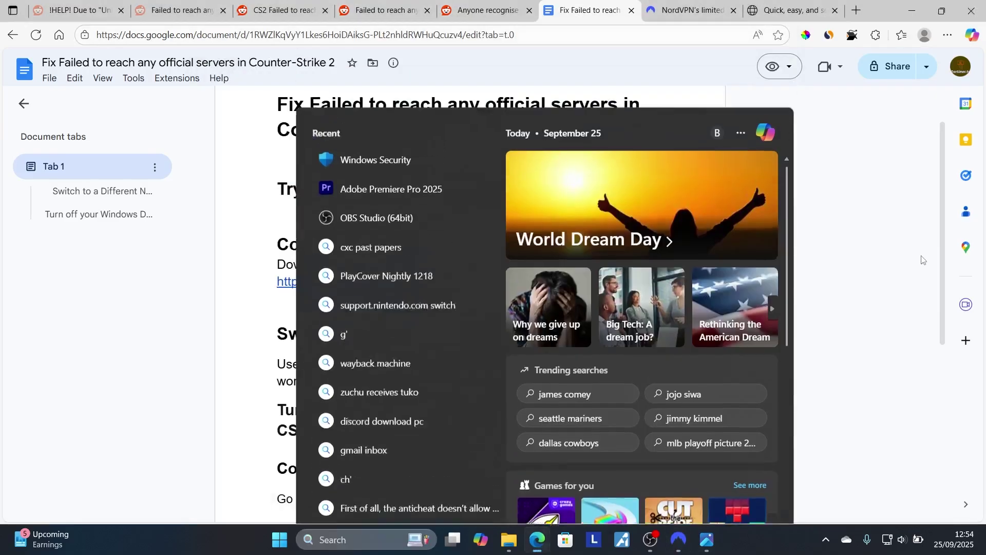
pyautogui.click(457, 239)
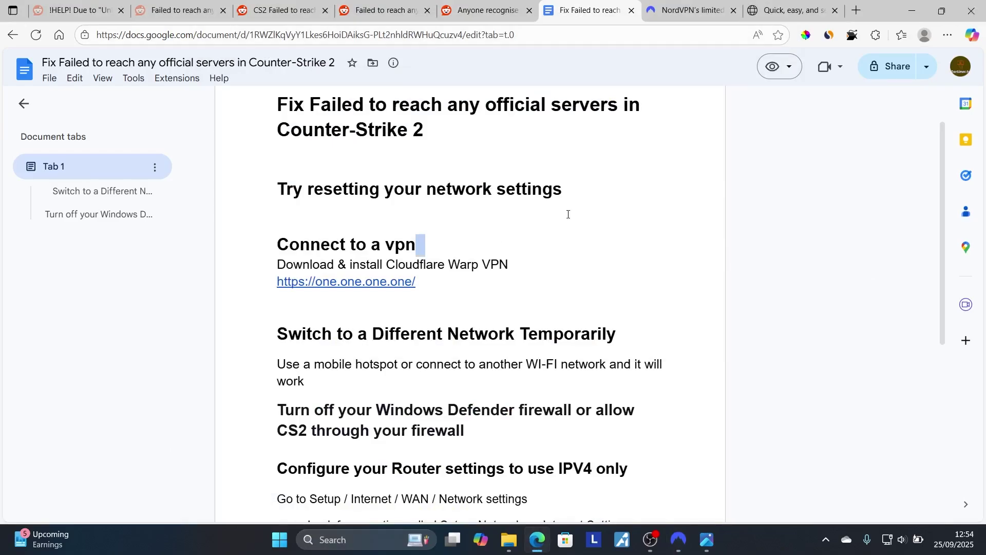
pyautogui.click(690, 10)
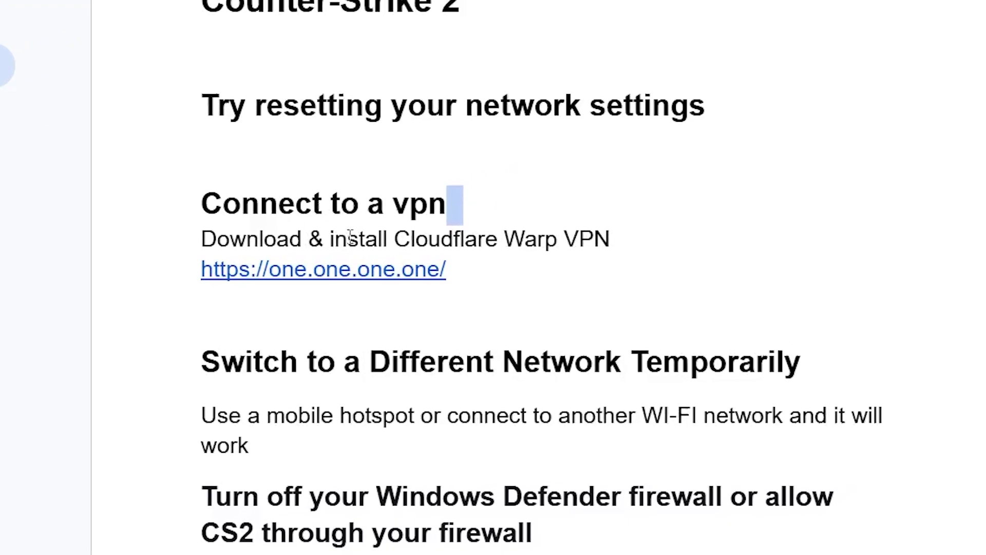
pyautogui.click(640, 242)
pyautogui.moveTo(639, 243); pyautogui.dragTo(351, 204)
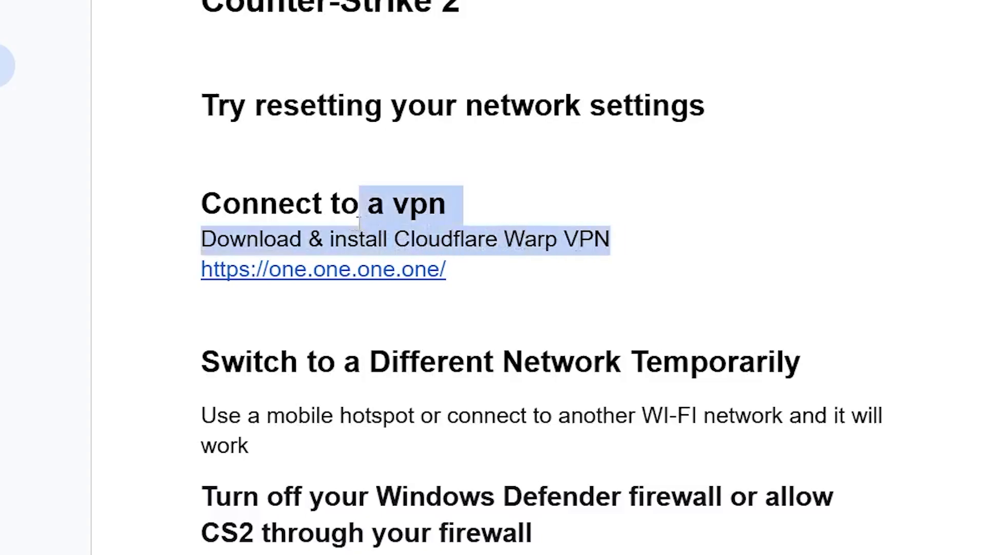
pyautogui.click(708, 202)
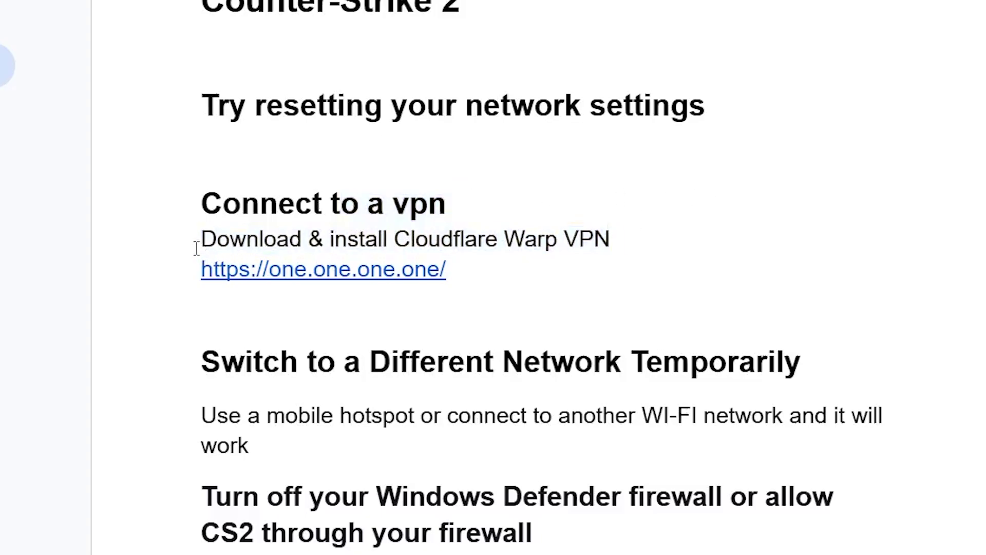
pyautogui.moveTo(197, 247); pyautogui.dragTo(462, 270)
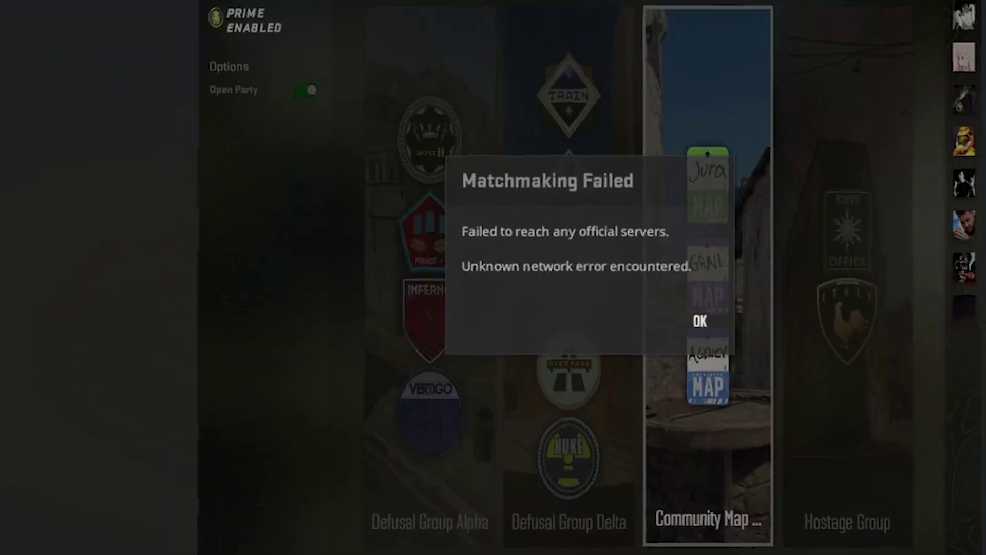
pyautogui.scroll(-4, 617, 187)
pyautogui.scroll(1, 616, 186)
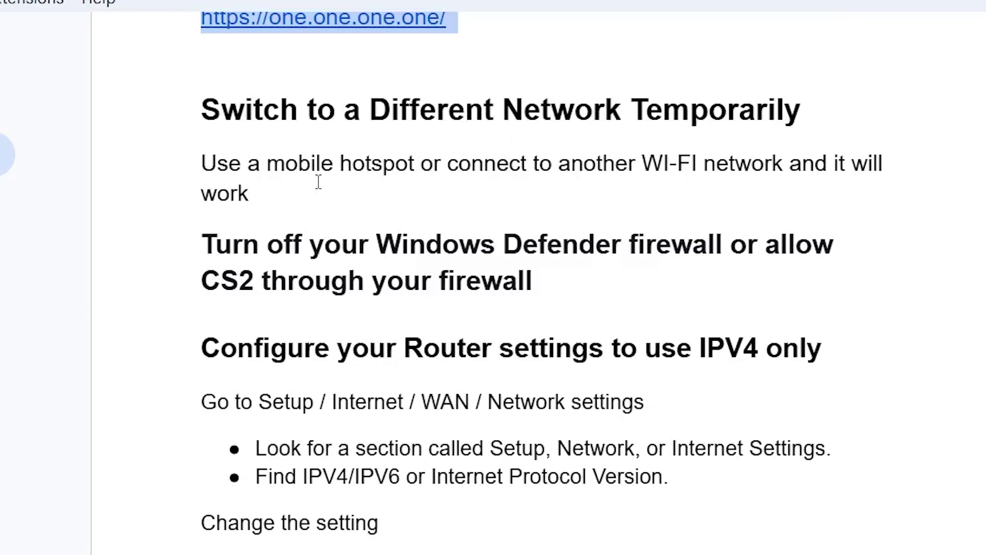
pyautogui.scroll(3, 319, 182)
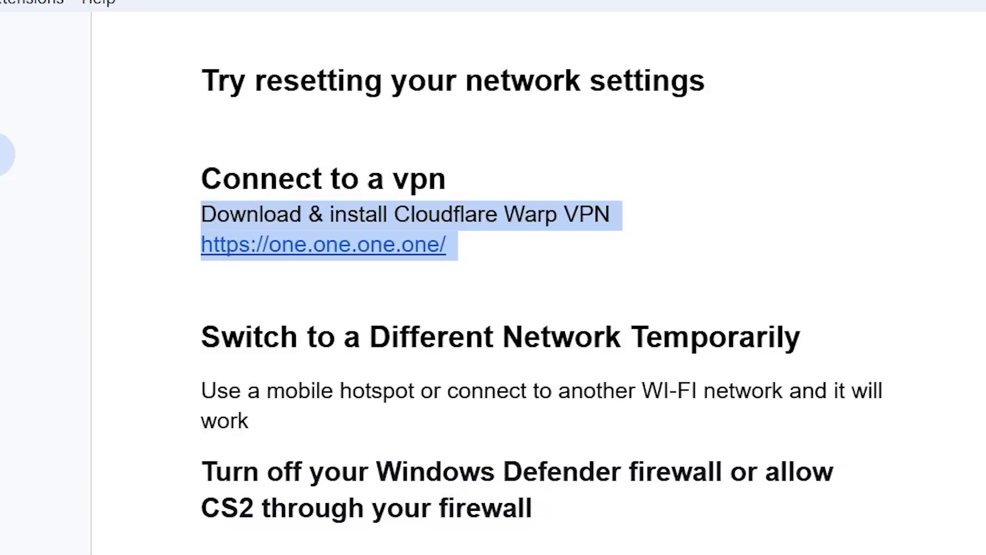
# Step: Bring up Windows Security's Firewall & network protection page showing all three network firewalls on
pyautogui.press('super')
pyautogui.write('sec')
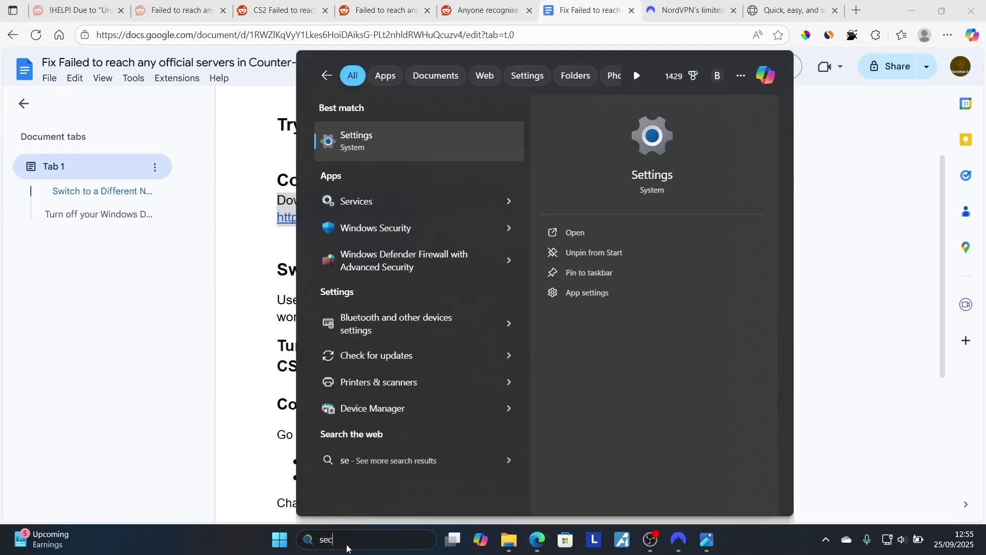
pyautogui.write('u')
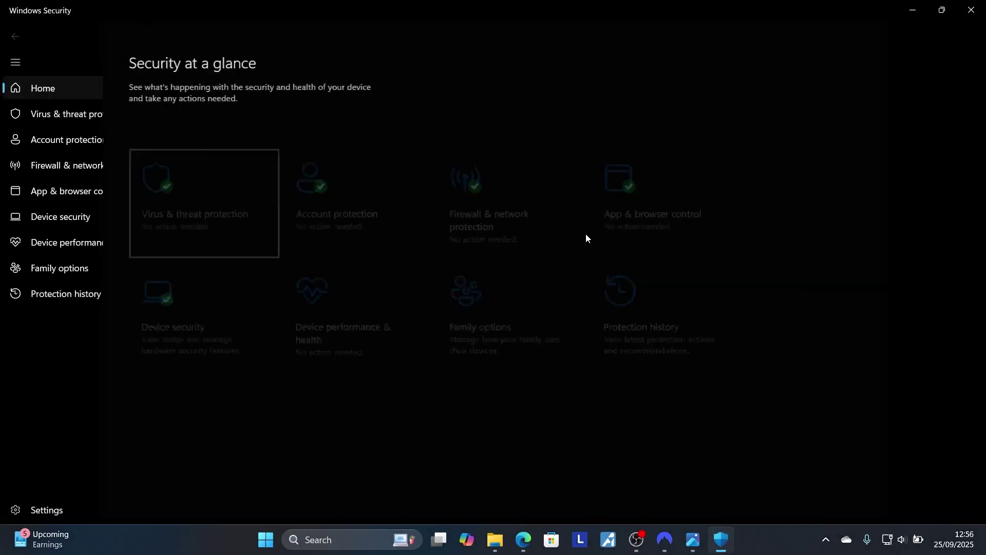
pyautogui.click(104, 168)
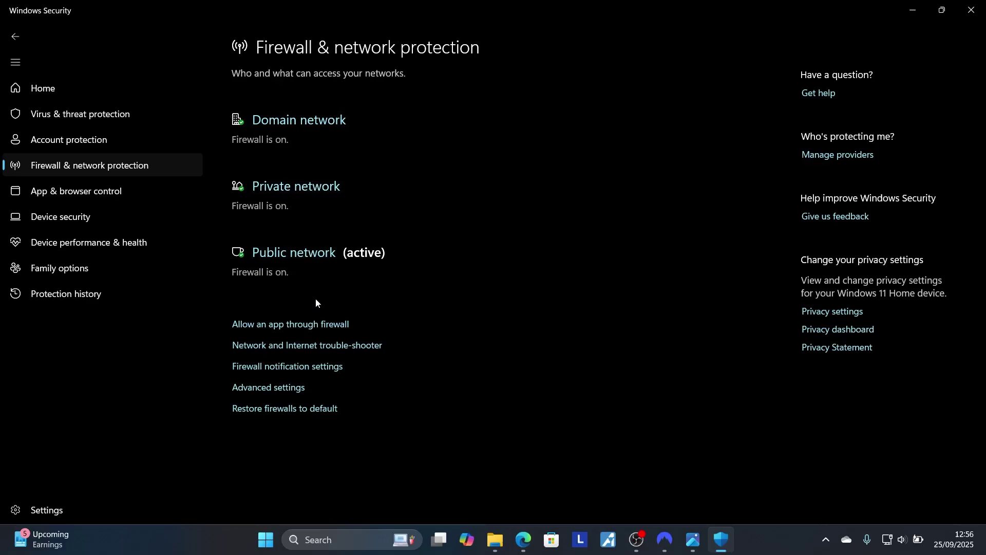
# Step: Unlock the firewall's Allowed apps list for editing and start browsing for another app to allow
pyautogui.click(278, 330)
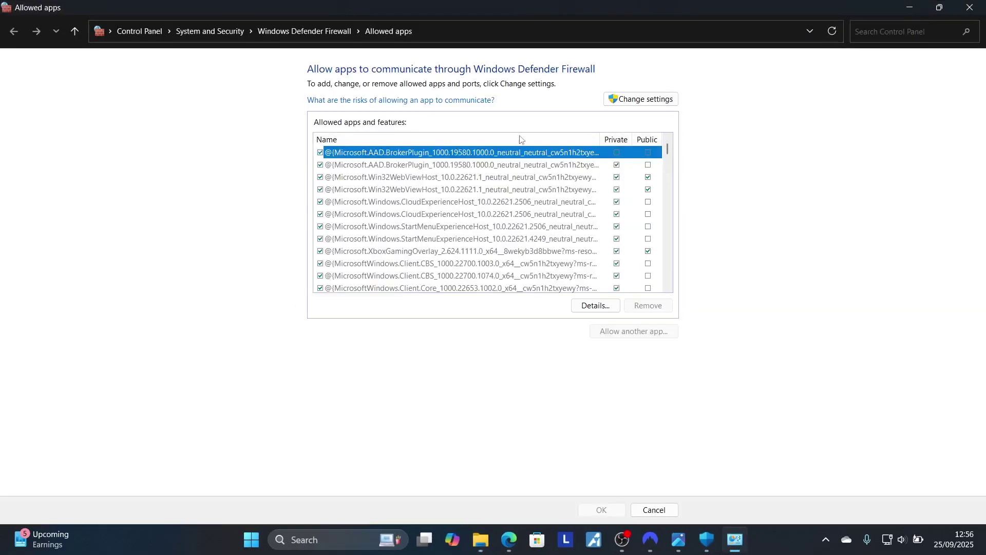
pyautogui.click(639, 98)
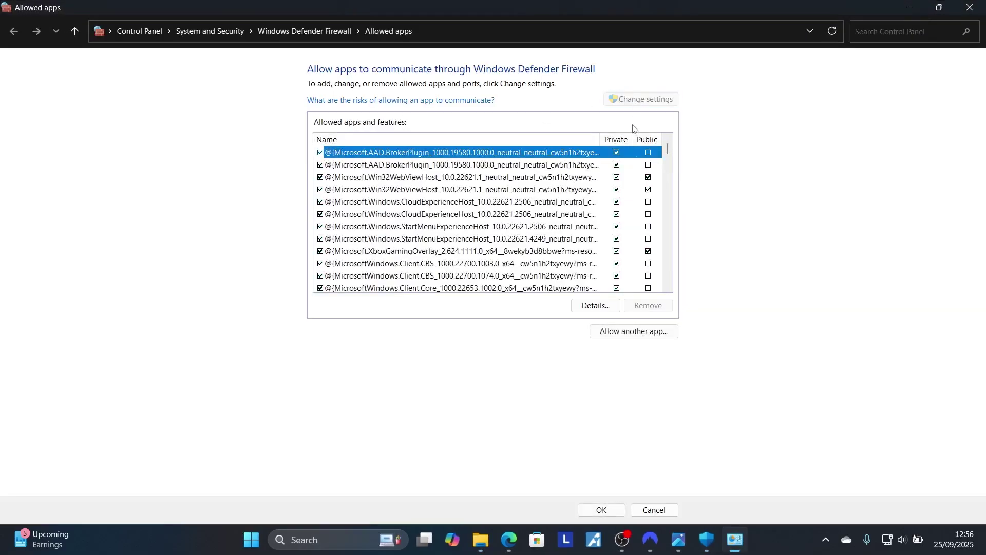
pyautogui.click(633, 332)
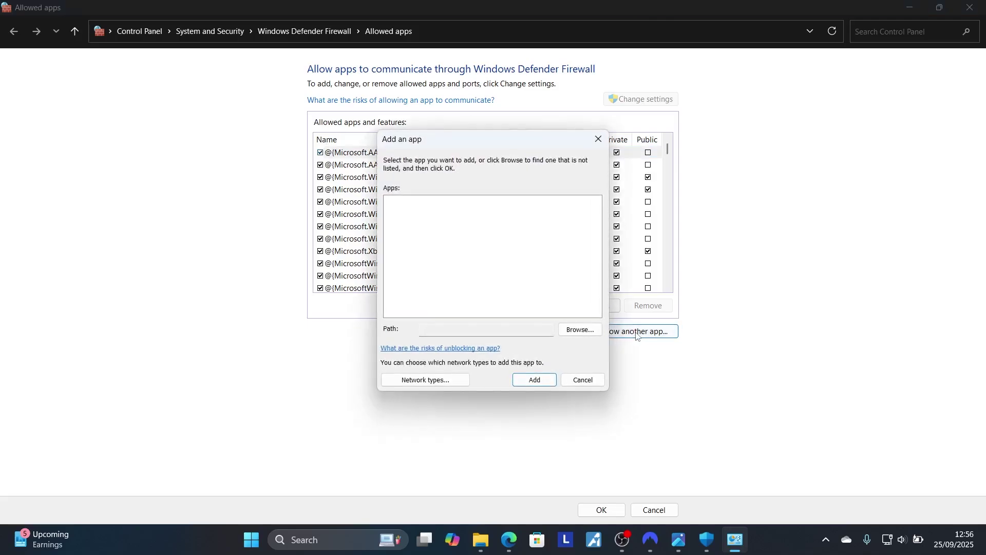
pyautogui.click(579, 329)
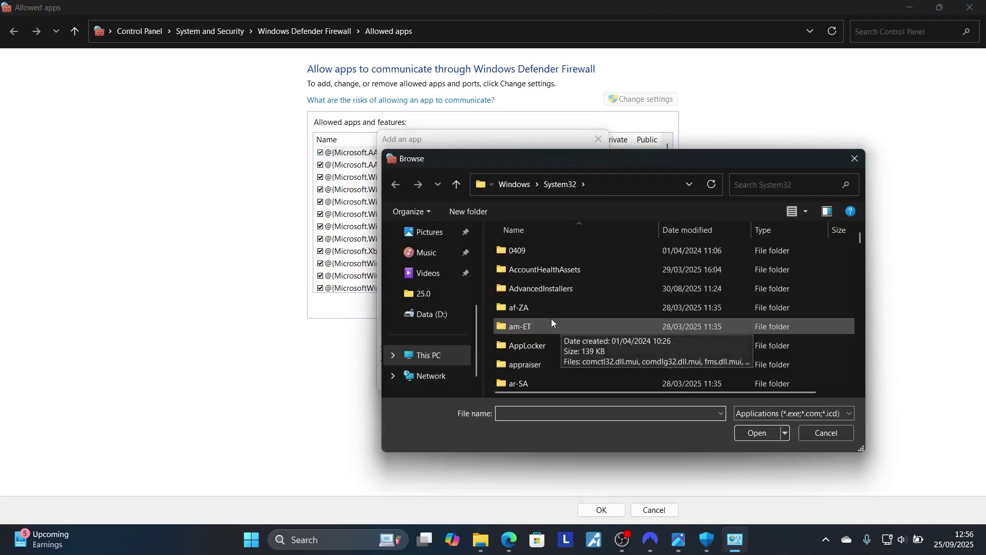
# Step: Navigate from C: through Program Files (x86)\Steam\steamapps to the common games folder
pyautogui.click(429, 354)
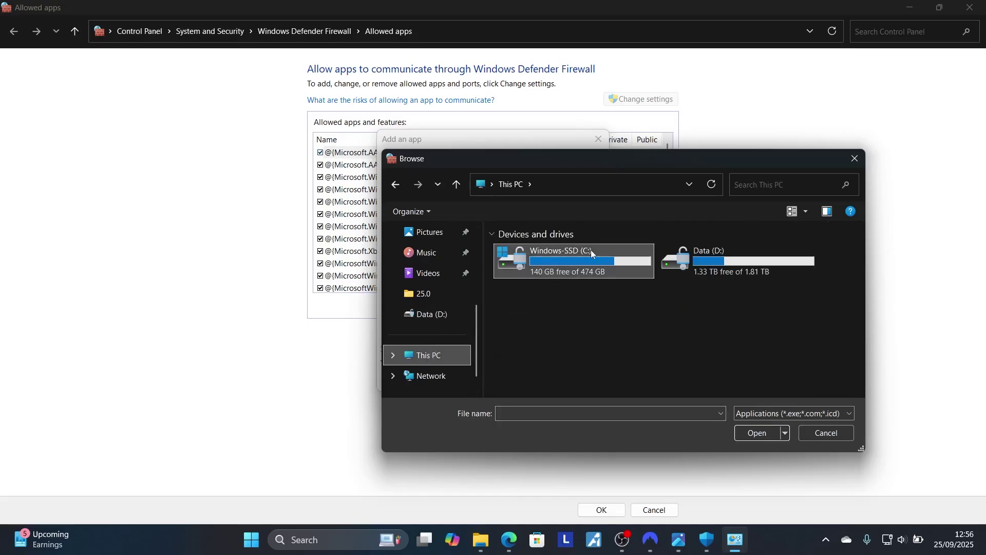
pyautogui.doubleClick(570, 258)
pyautogui.moveTo(858, 266); pyautogui.dragTo(861, 311)
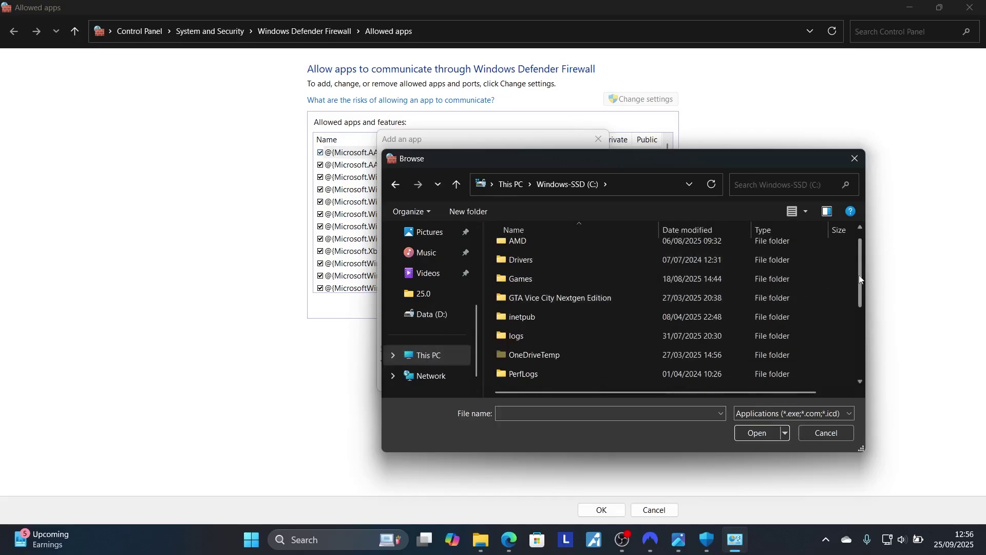
pyautogui.doubleClick(542, 333)
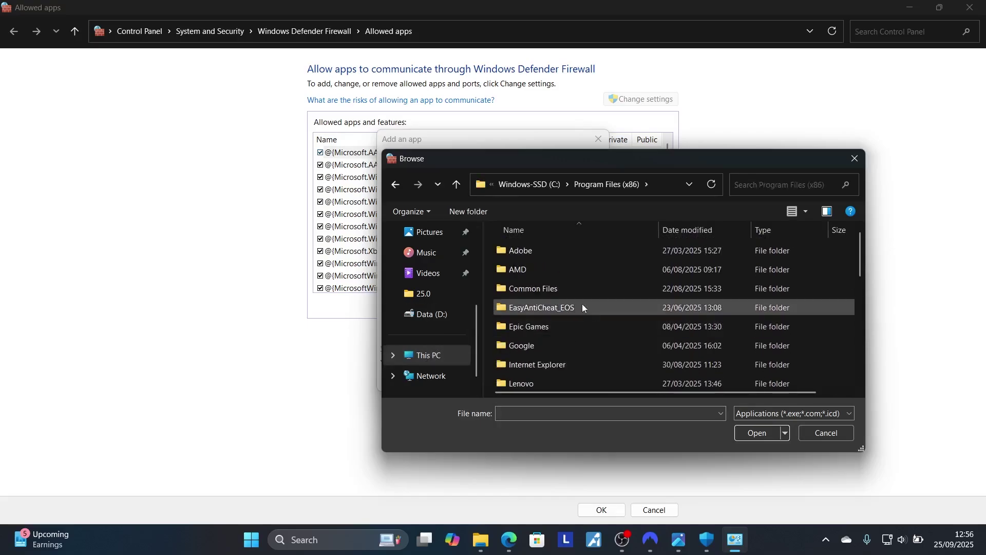
pyautogui.moveTo(860, 254); pyautogui.dragTo(859, 343)
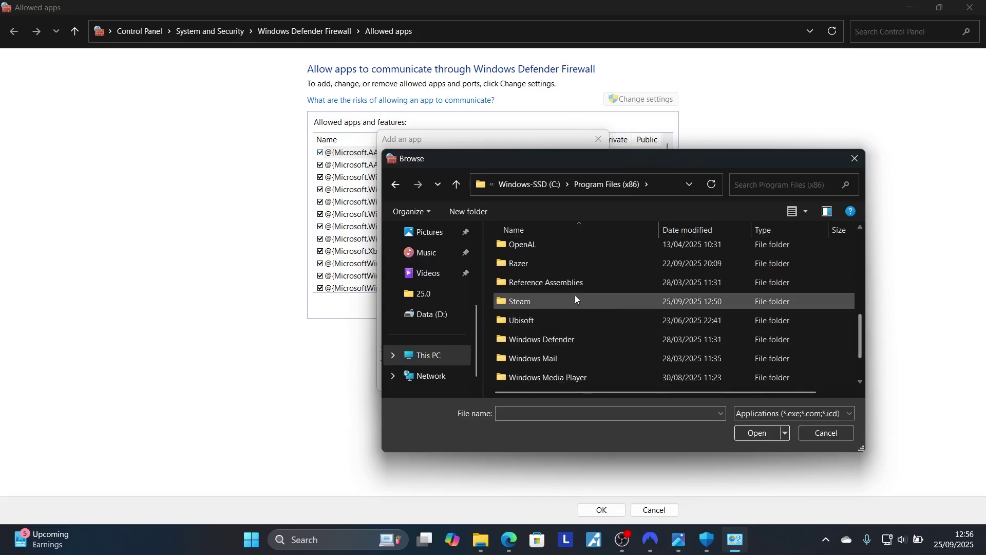
pyautogui.doubleClick(561, 296)
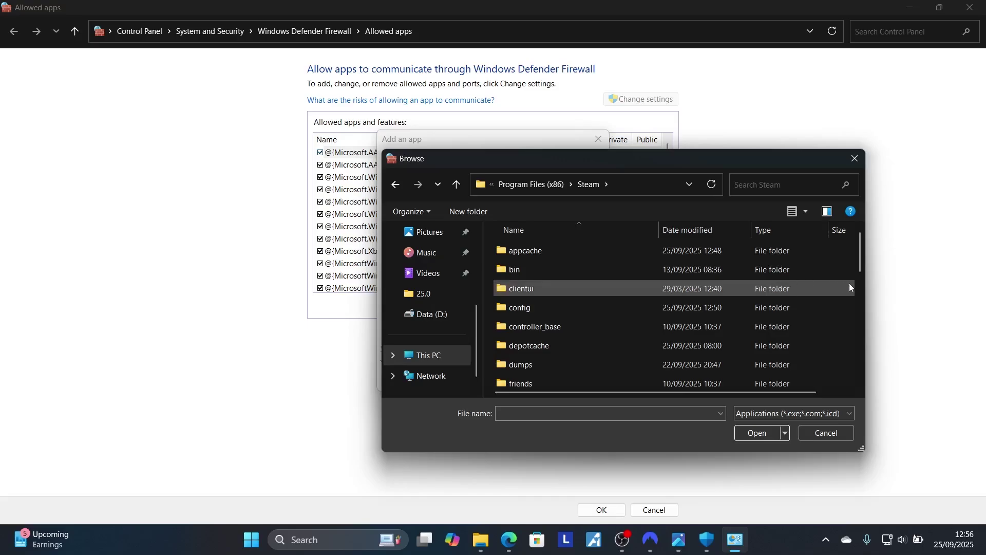
pyautogui.moveTo(861, 262)
pyautogui.mouseDown()
pyautogui.moveTo(858, 345)
pyautogui.moveTo(861, 239)
pyautogui.moveTo(862, 303)
pyautogui.mouseUp()
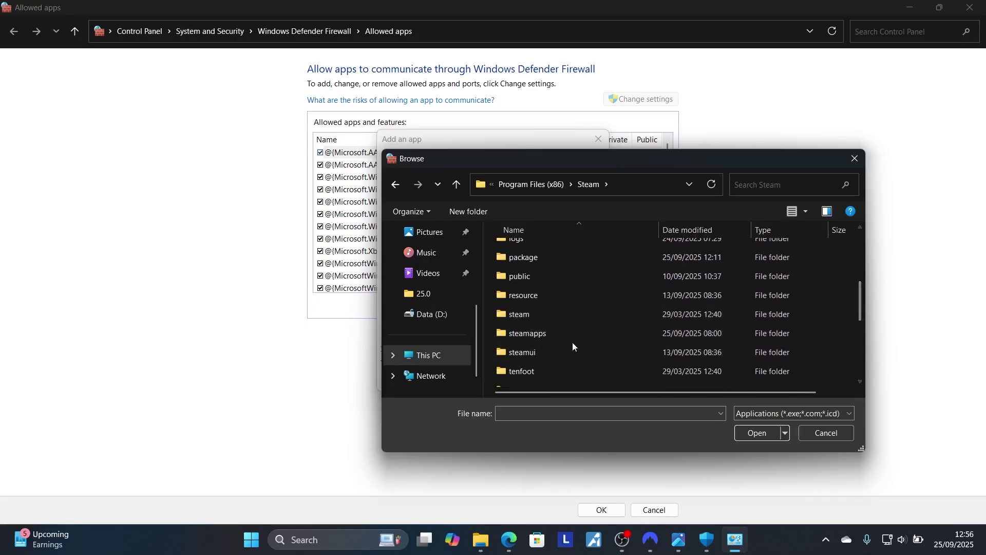
pyautogui.doubleClick(570, 337)
pyautogui.doubleClick(569, 251)
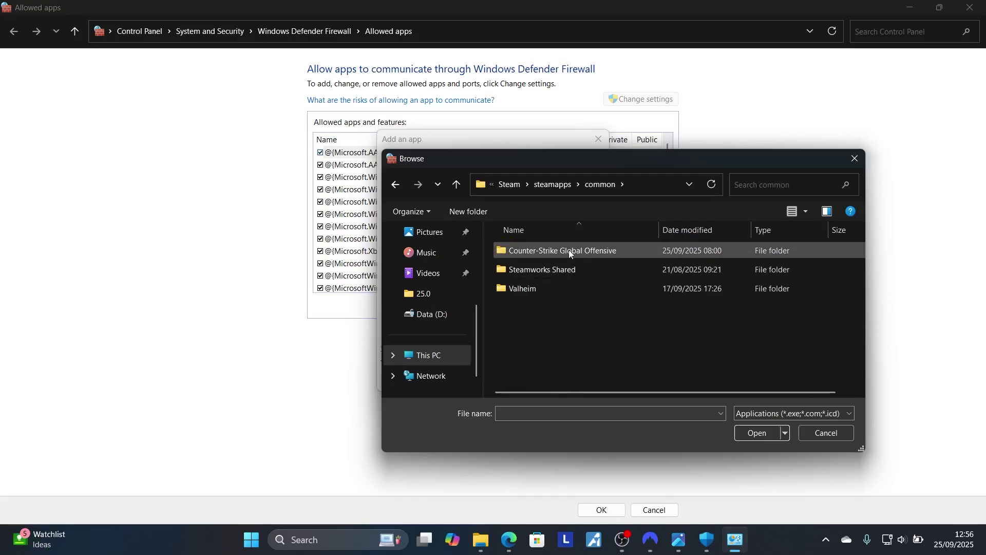
# Step: Go into Counter-Strike Global Offensive\game\bin\win64, select cs2, then close Browse without confirming
pyautogui.doubleClick(569, 250)
pyautogui.doubleClick(568, 250)
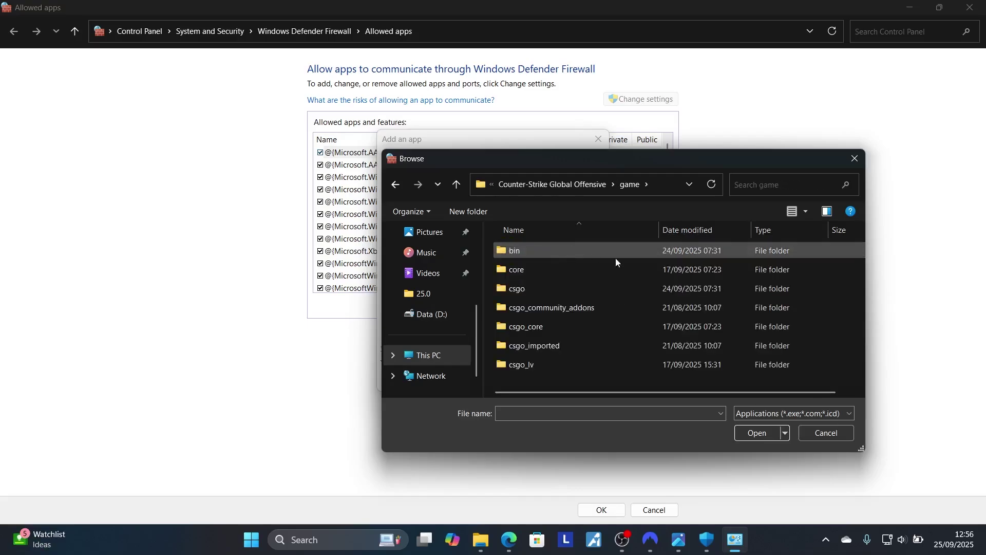
pyautogui.doubleClick(555, 250)
pyautogui.doubleClick(556, 251)
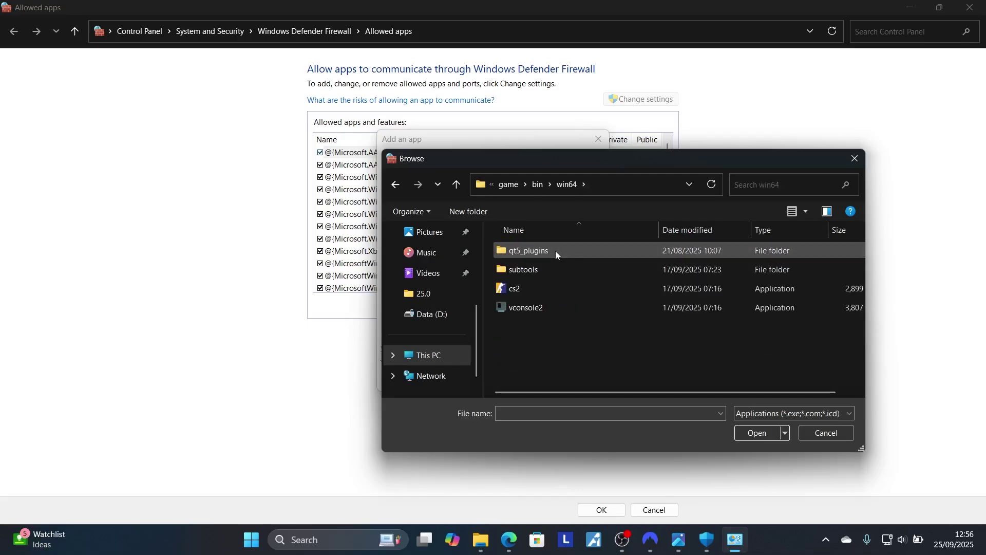
pyautogui.click(577, 290)
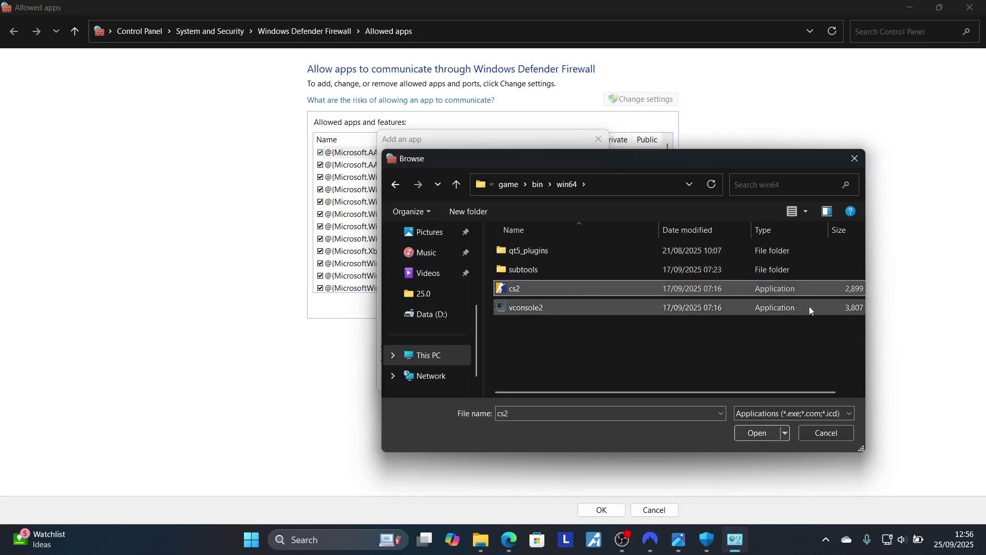
pyautogui.click(855, 159)
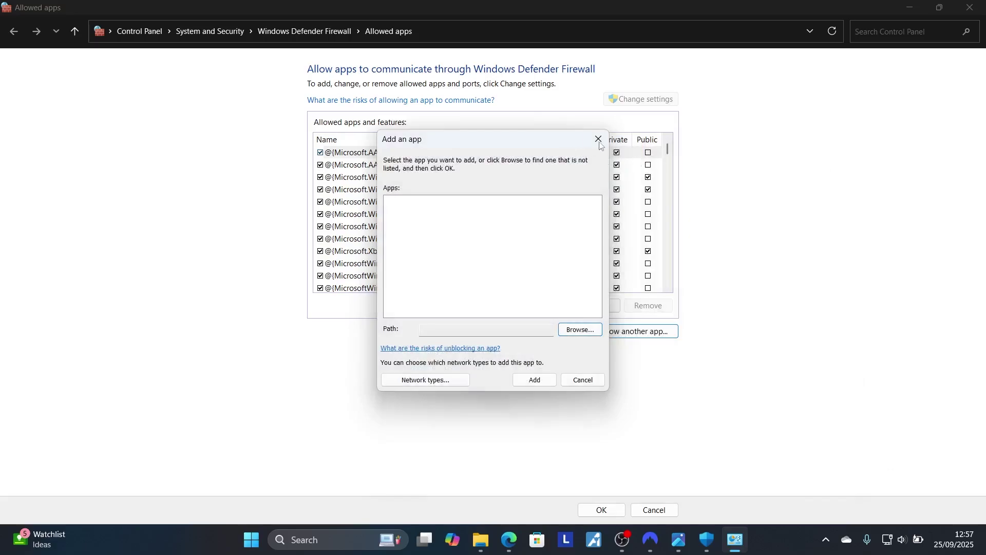
# Step: Dismiss the add-app dialog, confirm Counter-Strike 2 is allowed on Private and Public, and close the window
pyautogui.click(598, 139)
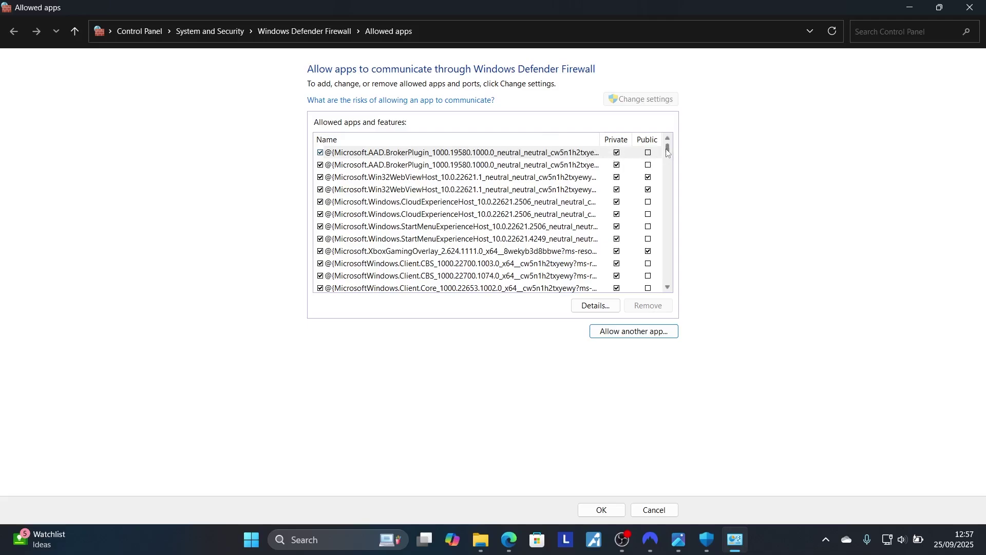
pyautogui.moveTo(667, 149); pyautogui.dragTo(667, 163)
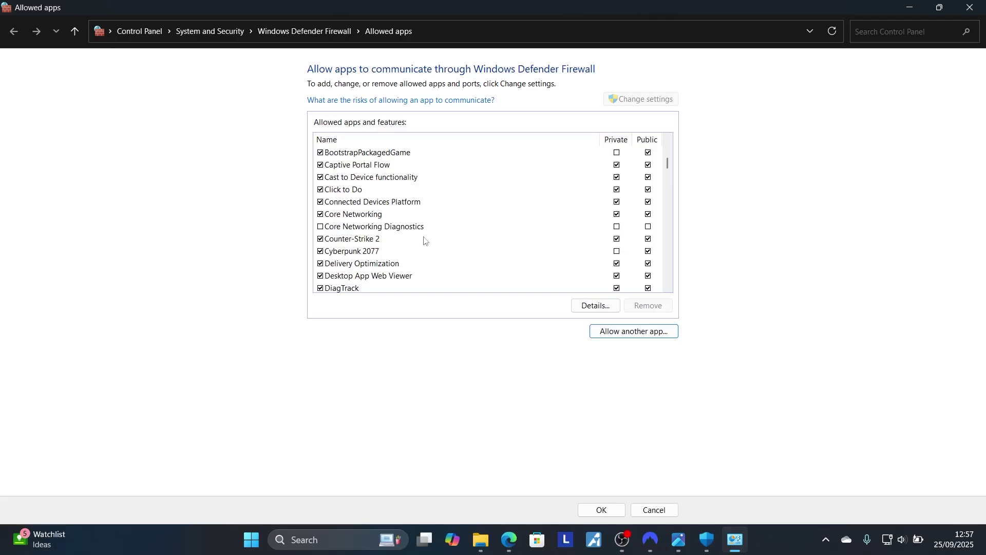
pyautogui.click(969, 7)
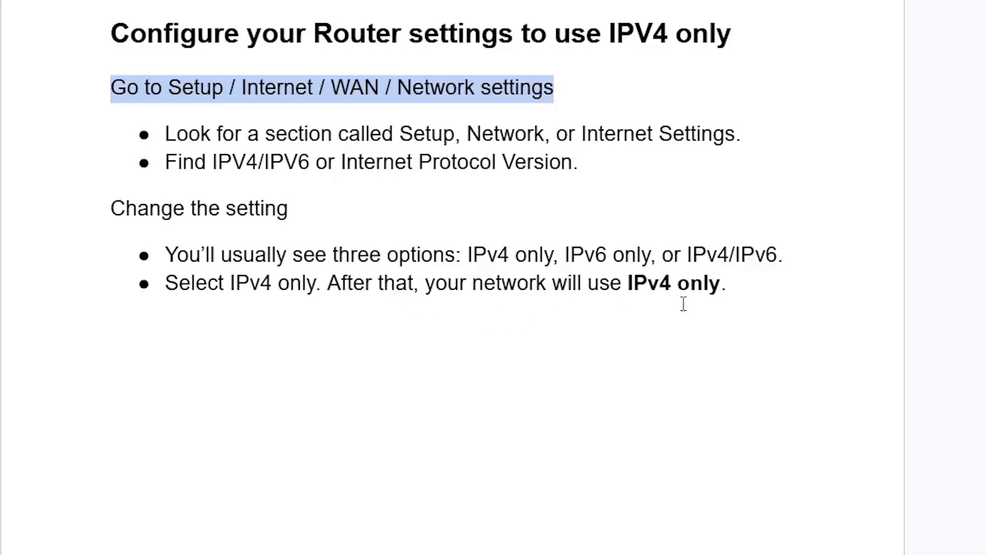
pyautogui.scroll(8, 692, 304)
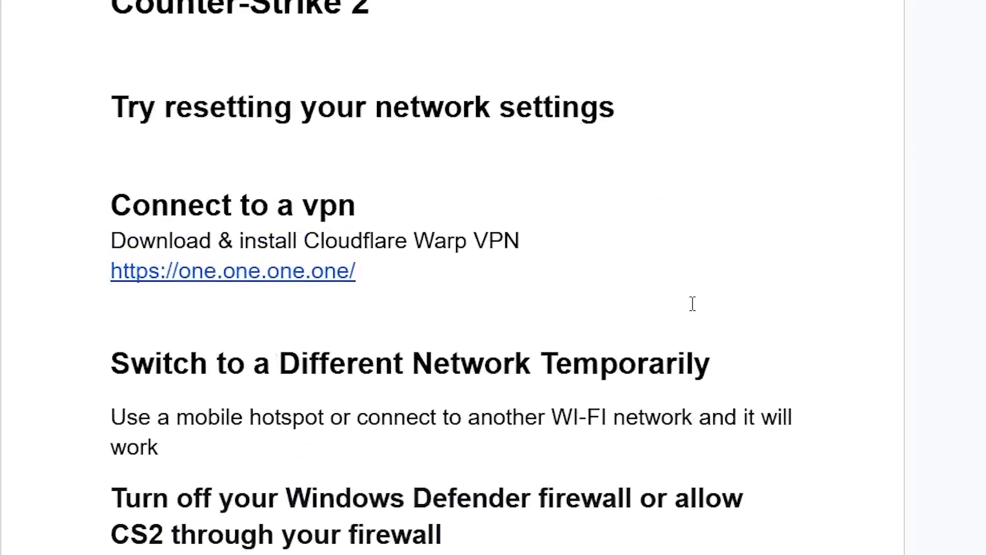
pyautogui.moveTo(54, 87); pyautogui.dragTo(342, 179)
# Step: Clear the selected heading after scrolling the guide back up to its top fixes
pyautogui.click(342, 179)
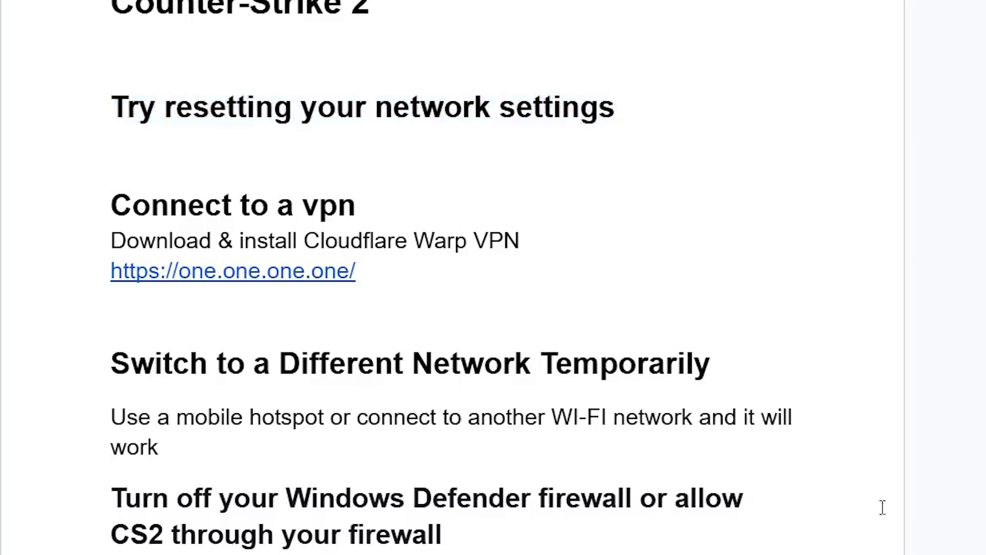